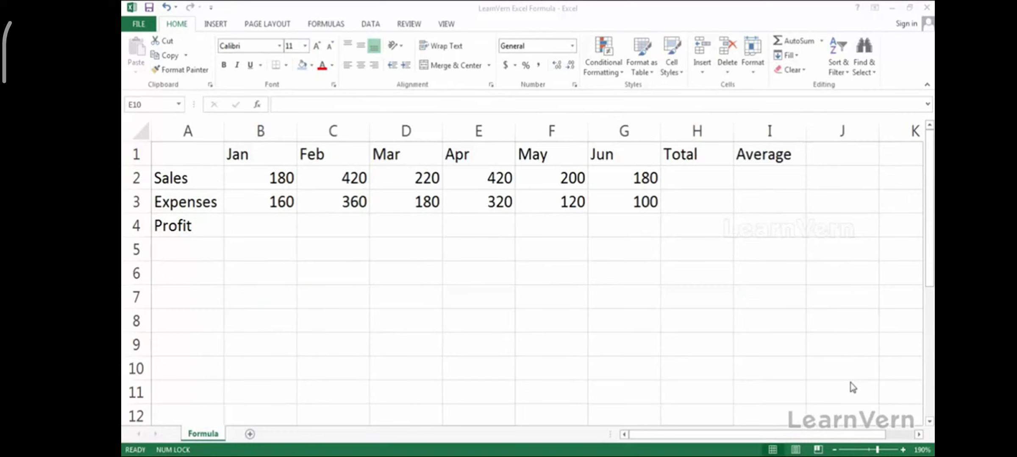
# - Focus the workbook and select cell B4 for January's Profit
pyautogui.click(527, 228)
pyautogui.click(944, 435)
pyautogui.click(270, 234)
pyautogui.click(270, 234)
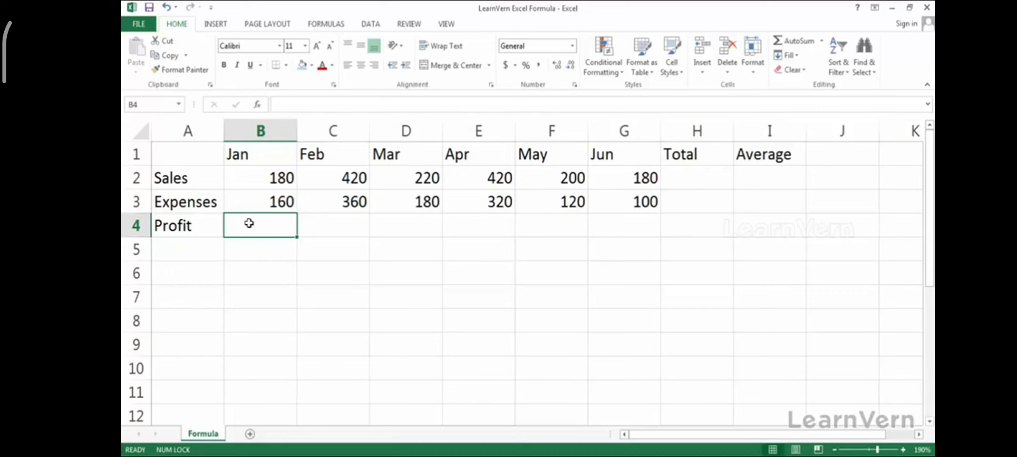
# - Enter =b2-b3 in B4 so January's profit shows 20, then reselect B4 to check it
pyautogui.write('=')
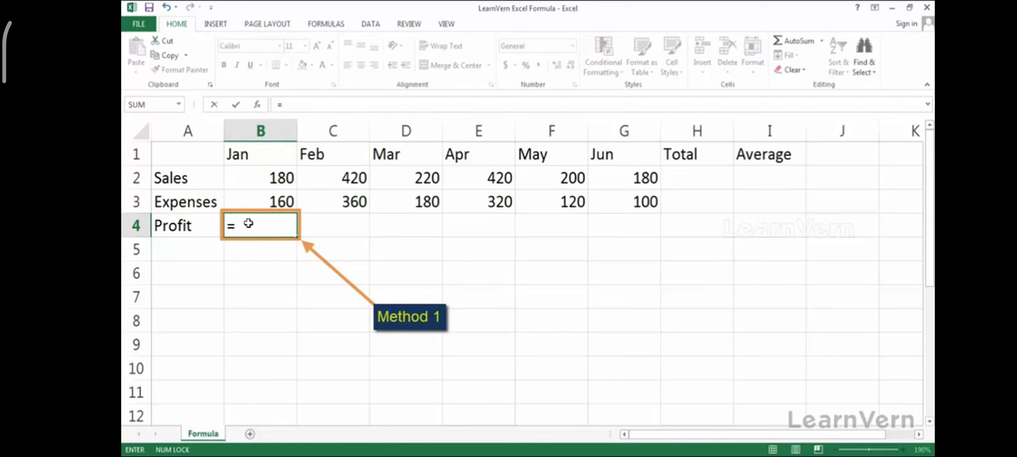
pyautogui.write('b2')
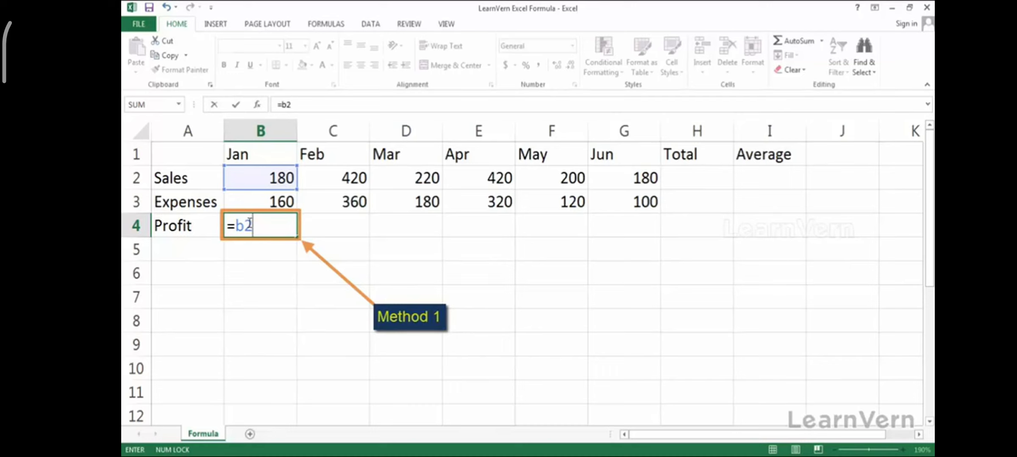
pyautogui.write('-b3')
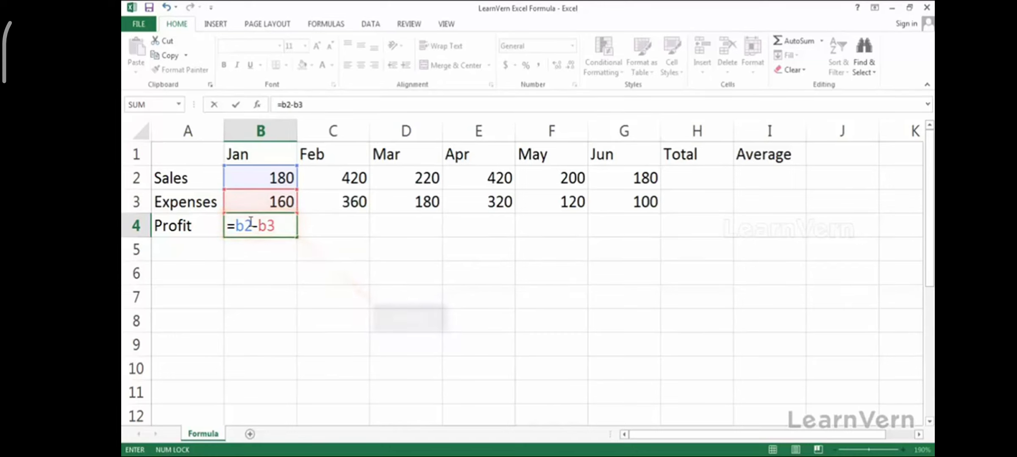
pyautogui.press('Return')
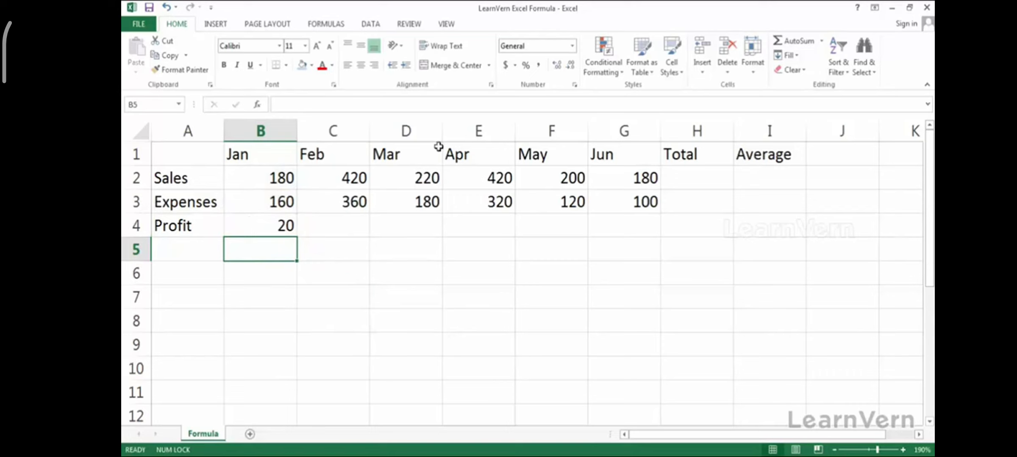
pyautogui.click(293, 227)
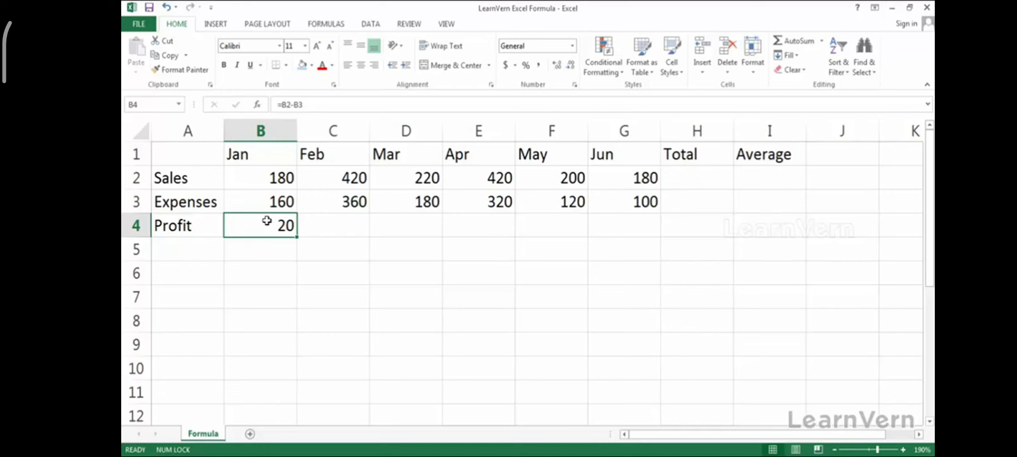
pyautogui.click(317, 106)
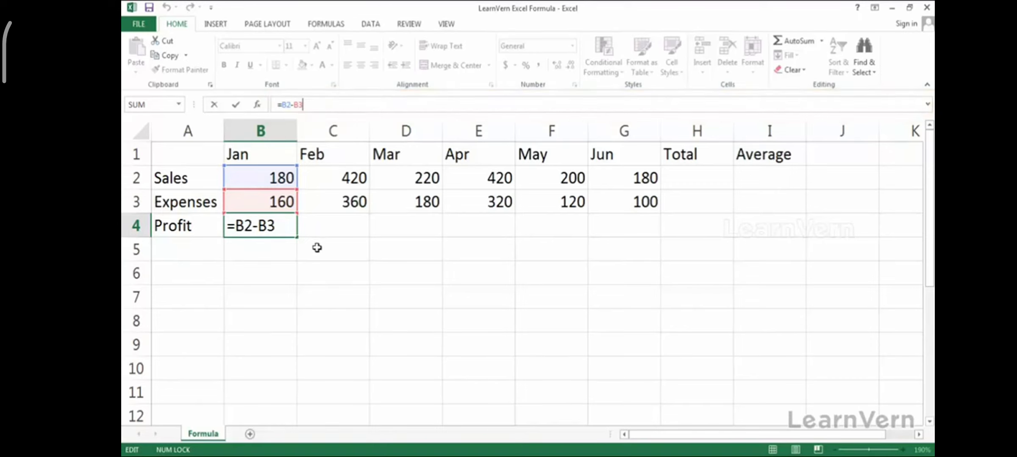
pyautogui.click(314, 244)
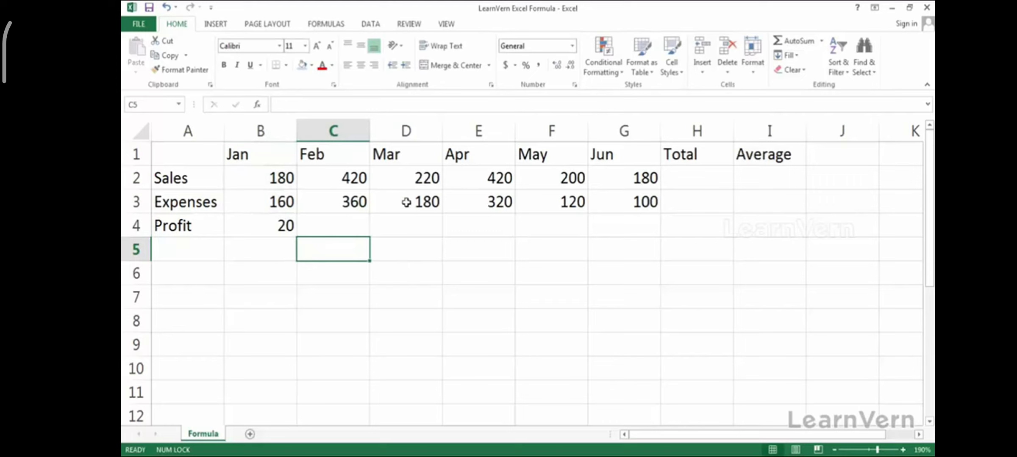
pyautogui.click(421, 202)
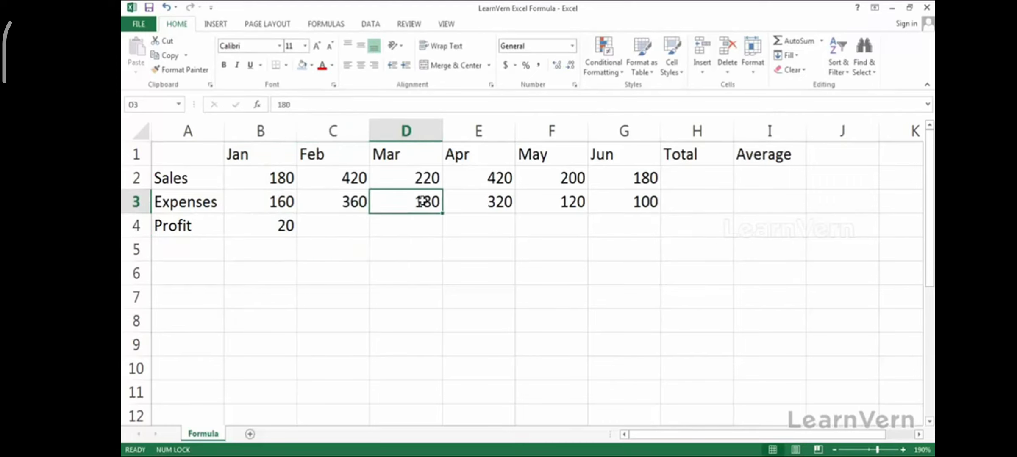
pyautogui.click(347, 204)
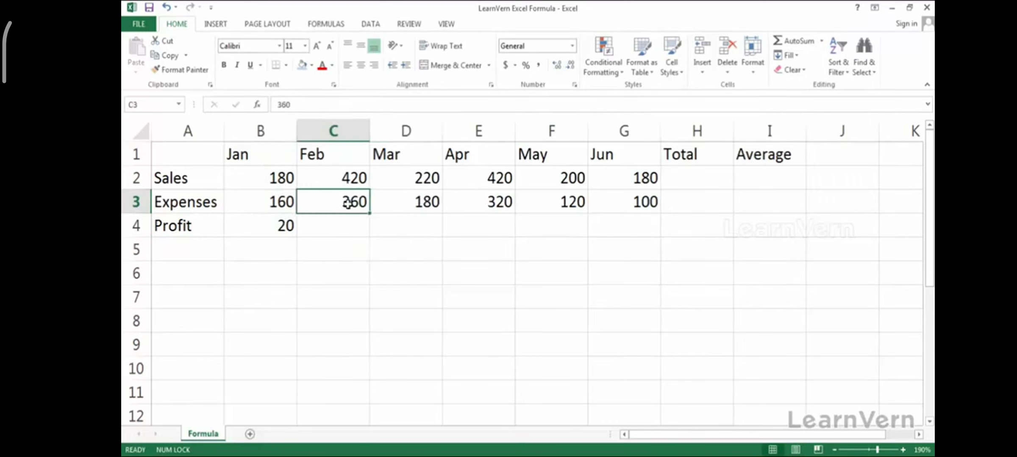
pyautogui.click(266, 225)
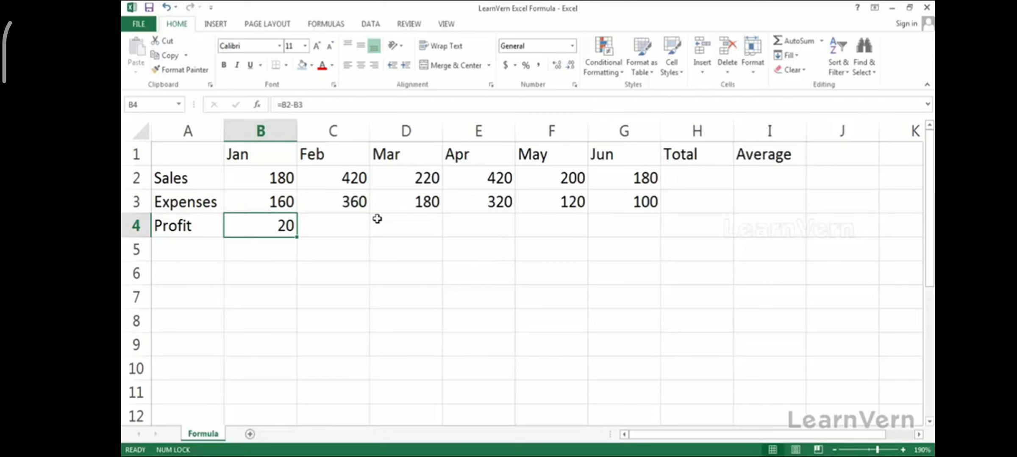
# - Clear B4 and rebuild =B2-B3 by pointing at the Sales and Expenses cells, giving 20
pyautogui.press('Delete')
pyautogui.write('=')
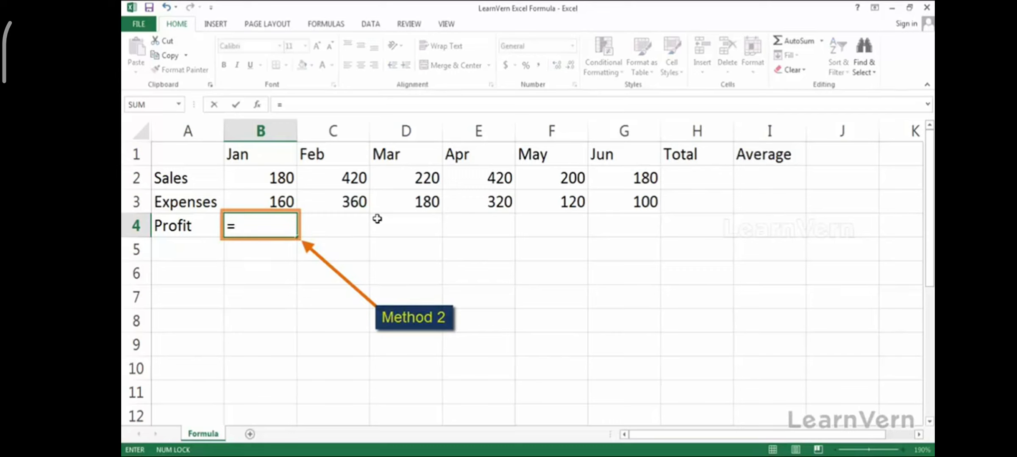
pyautogui.press('Up')
pyautogui.press('Up')
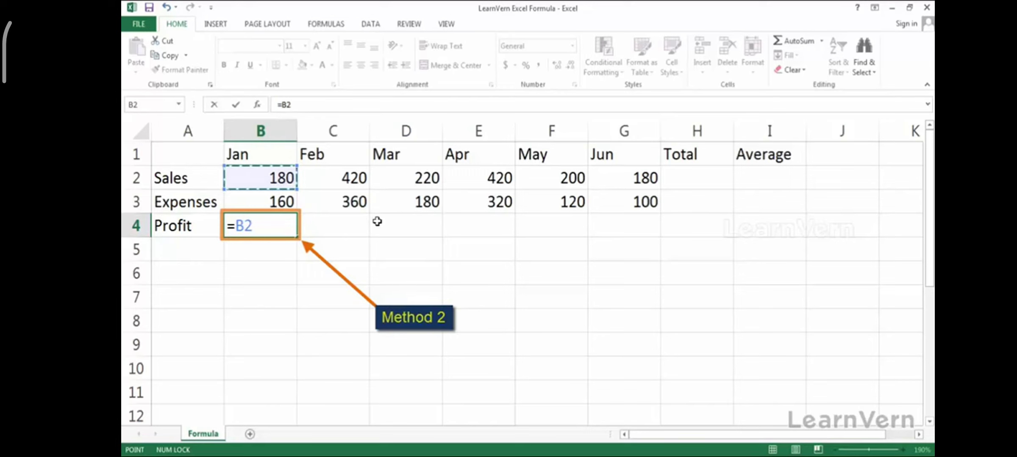
pyautogui.write('-')
pyautogui.press('Up')
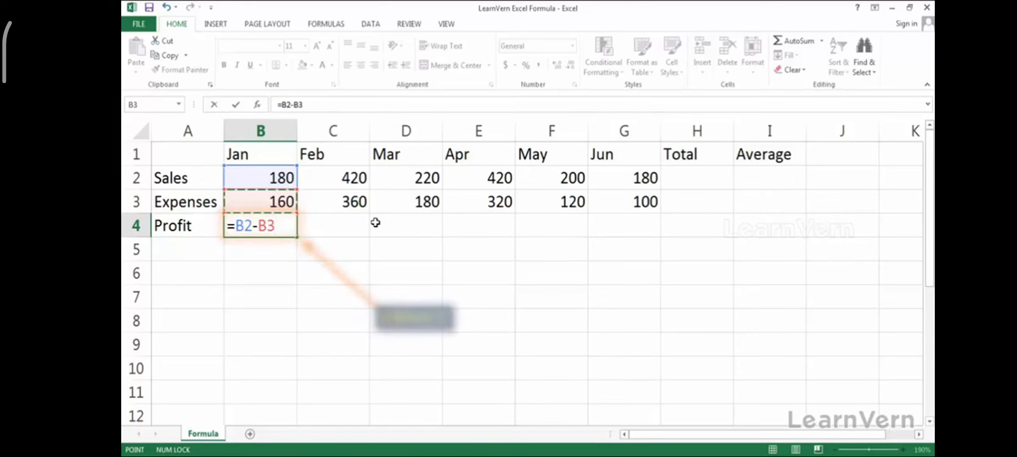
pyautogui.press('Return')
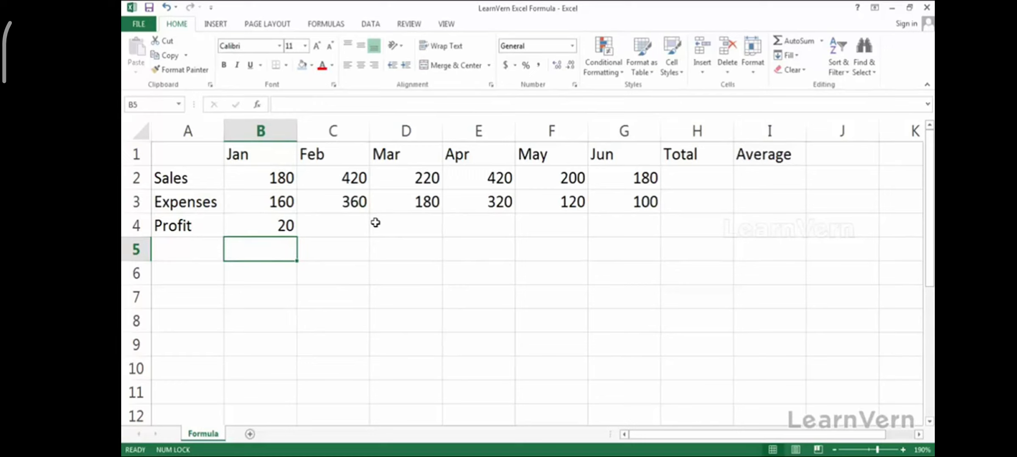
pyautogui.click(288, 220)
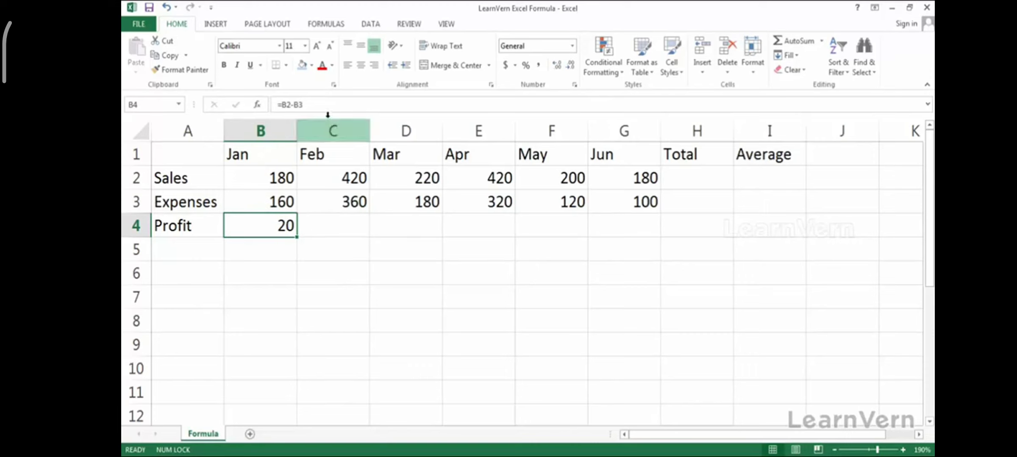
# - Inspect B4's formula in the cell, then delete it so B4 is empty
pyautogui.doubleClick(276, 224)
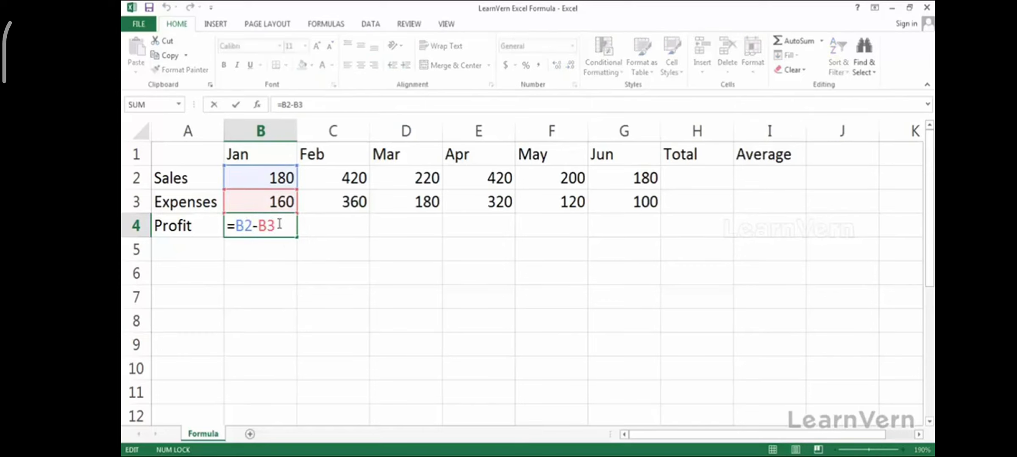
pyautogui.click(324, 249)
pyautogui.click(292, 231)
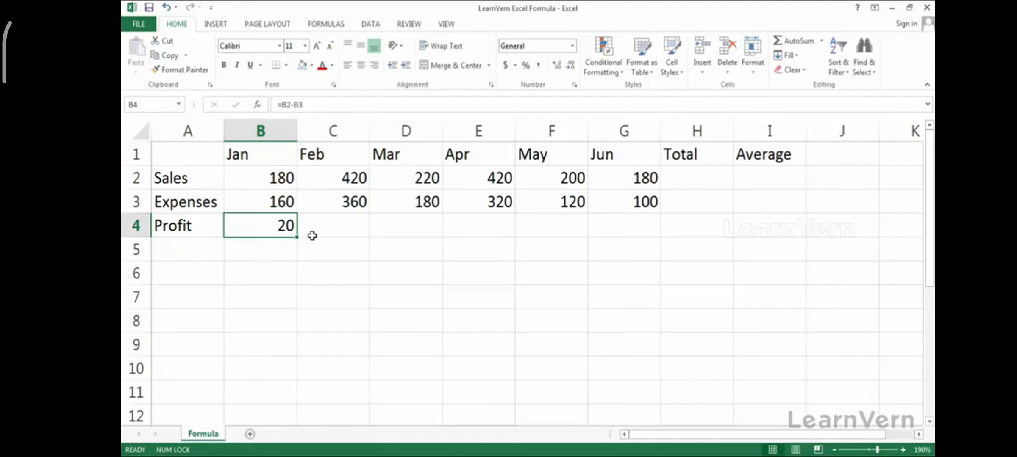
pyautogui.press('F8')
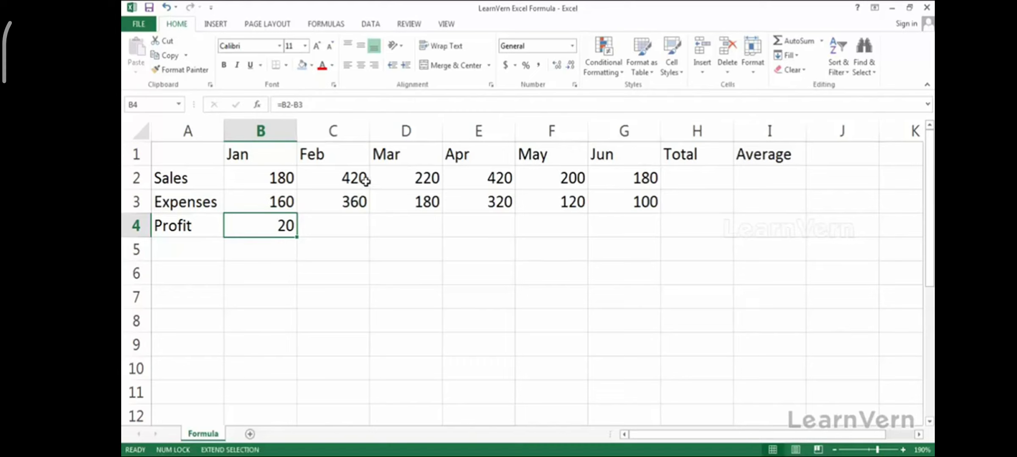
pyautogui.press('Delete')
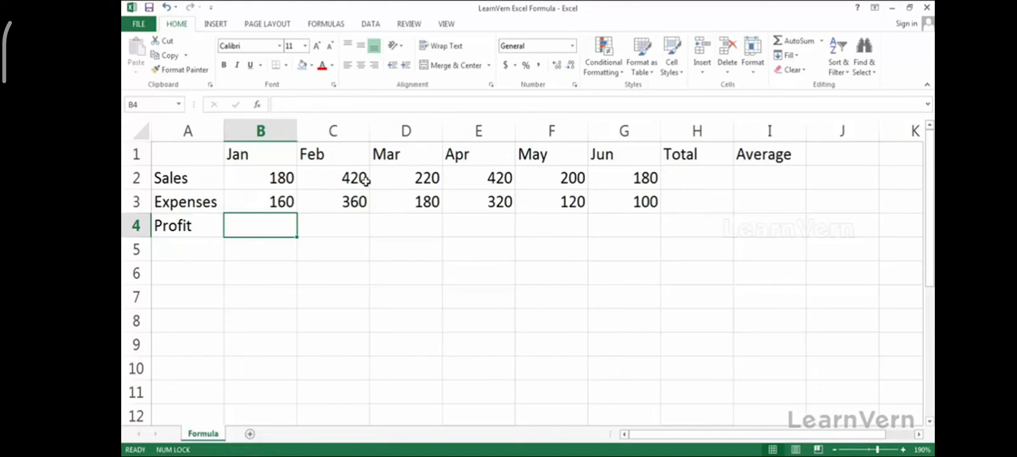
pyautogui.write('=')
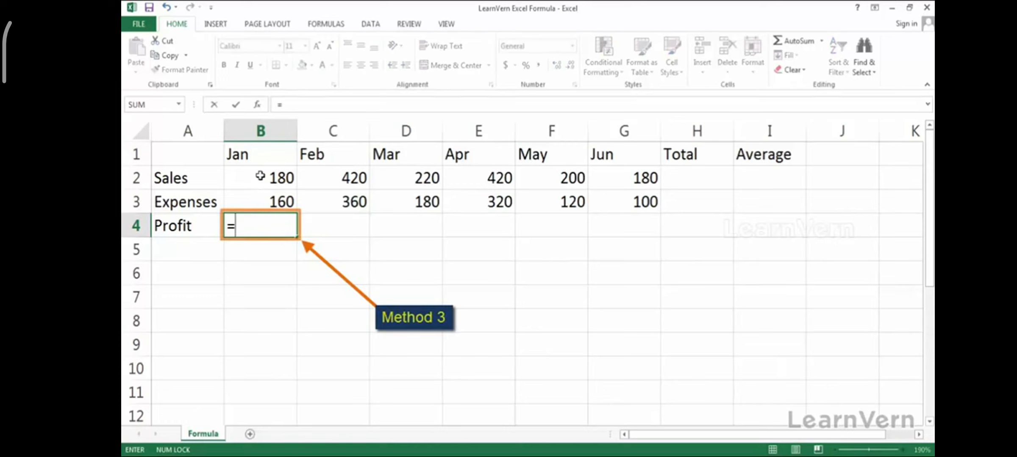
pyautogui.click(259, 175)
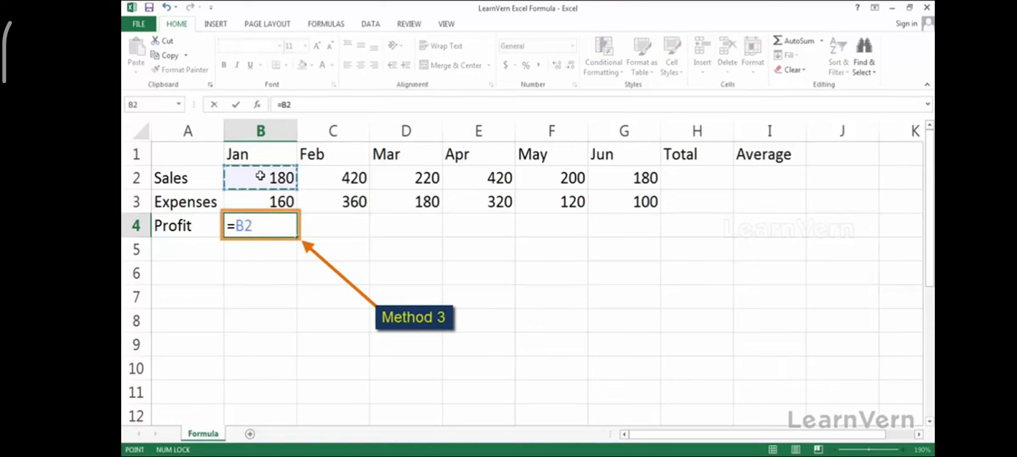
pyautogui.write('-')
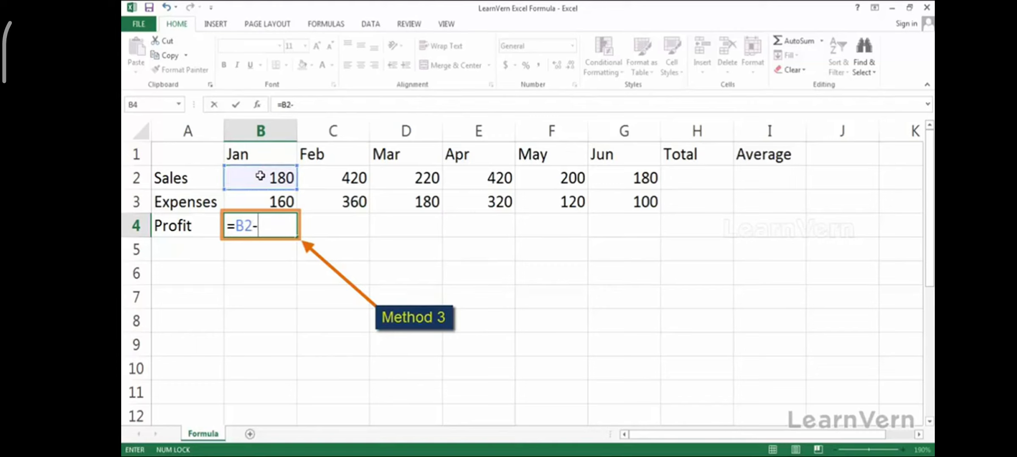
pyautogui.click(267, 201)
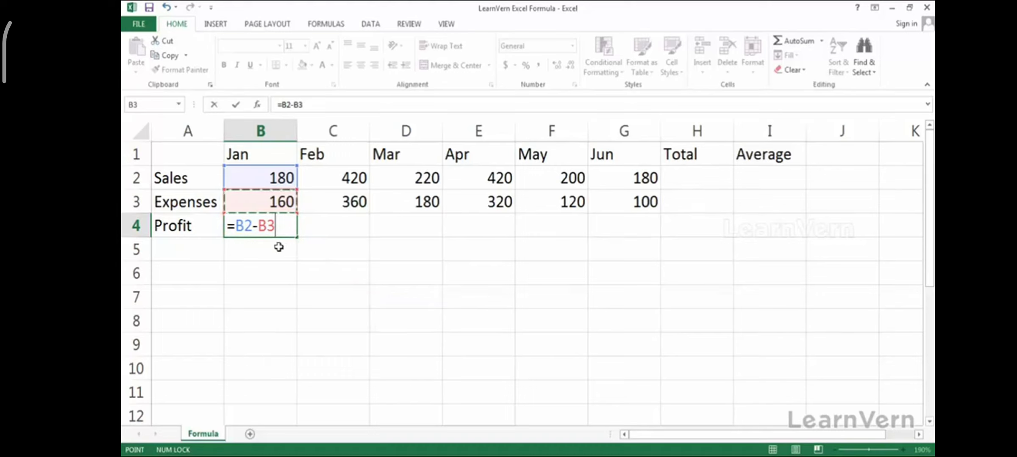
pyautogui.press('Return')
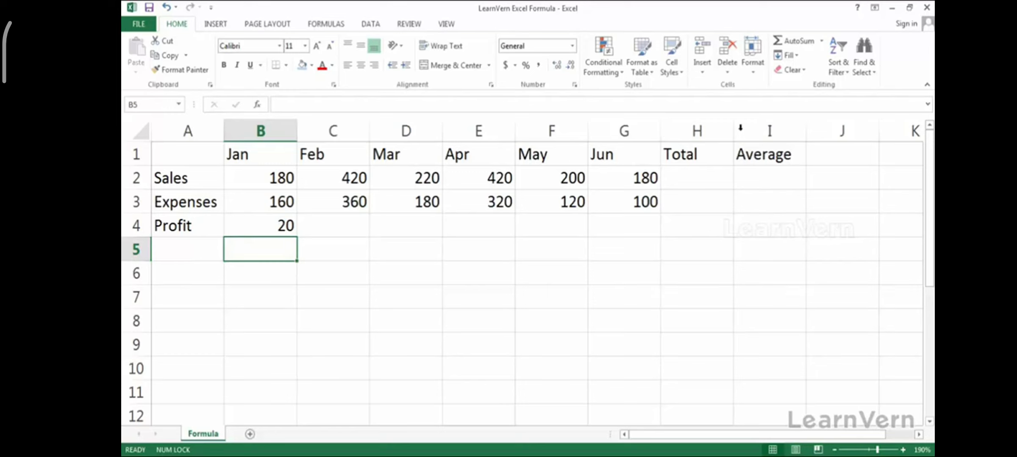
pyautogui.click(698, 177)
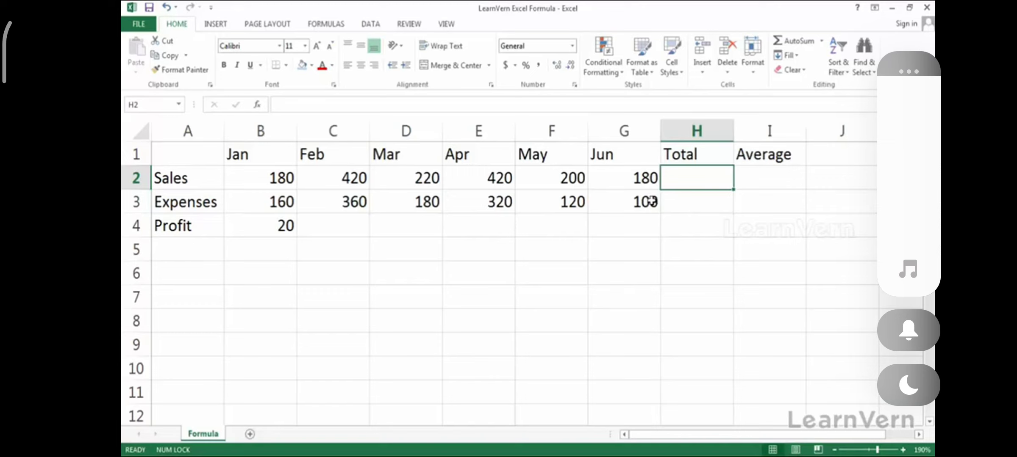
# - Start a formula in H2 with = and show the FORMULAS ribbon
pyautogui.write('=')
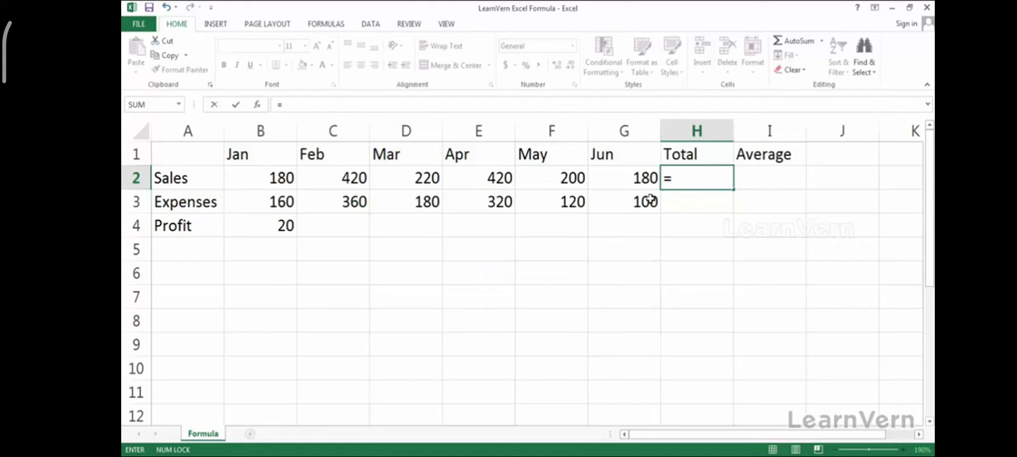
pyautogui.click(318, 28)
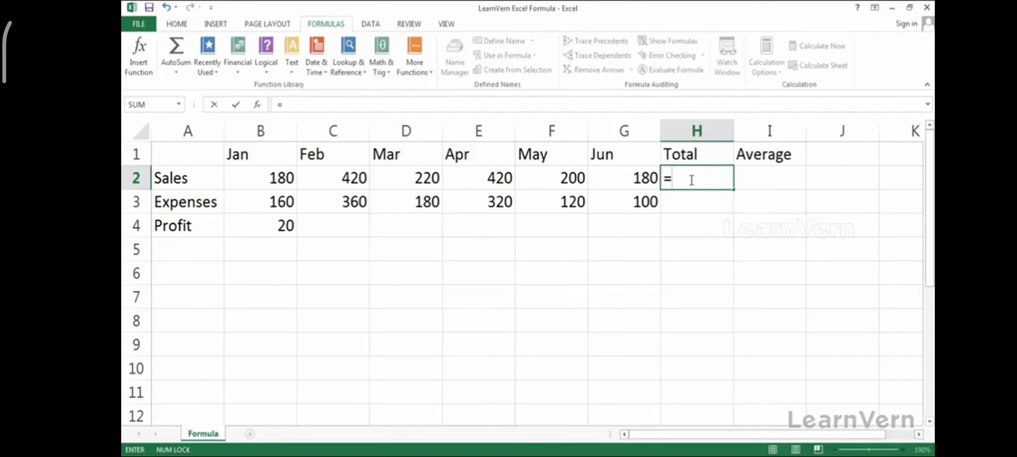
# - Browse the S function suggestions such as STDEV and SUMPRODUCT, then type toward =sum in H2
pyautogui.write('s')
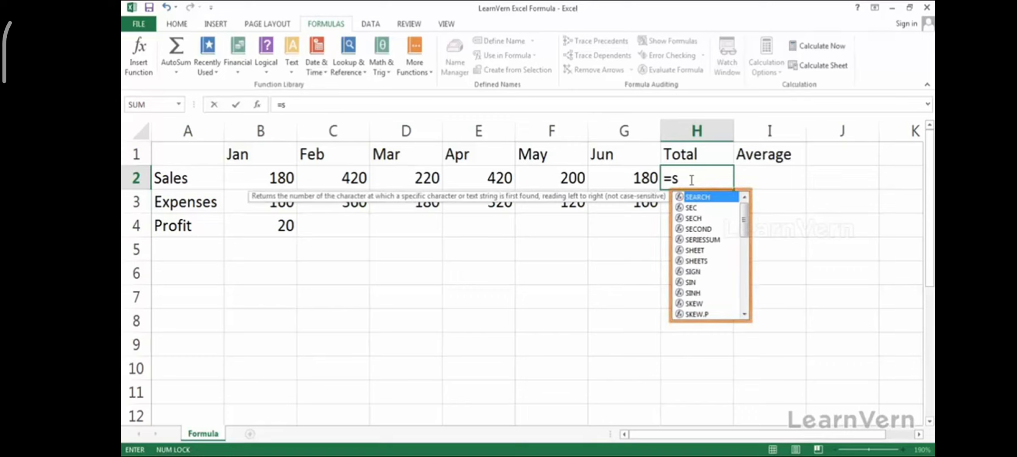
pyautogui.press('Down')
pyautogui.press('Down')
pyautogui.press('Down')
pyautogui.press('Down')
pyautogui.press('Down')
pyautogui.press('Down')
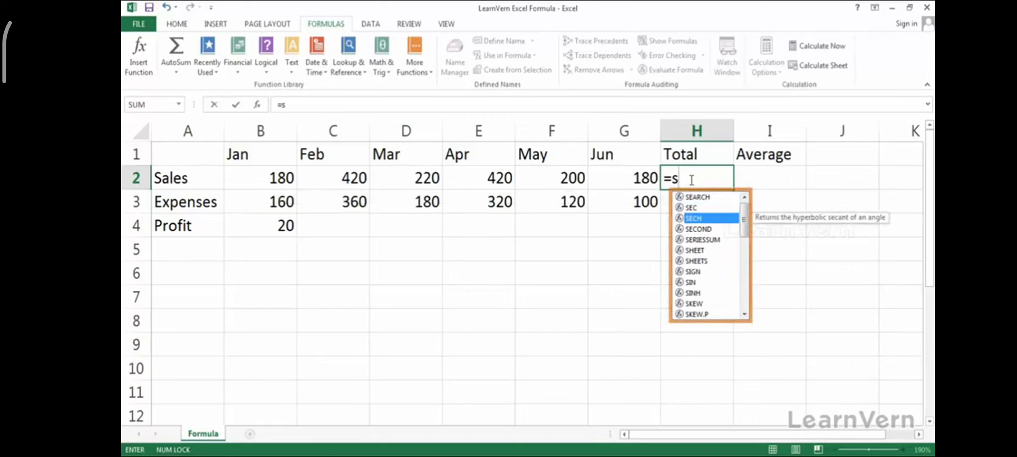
pyautogui.press('Down')
pyautogui.press('Down')
pyautogui.press('Down')
pyautogui.press('Down')
pyautogui.press('Down')
pyautogui.press('Down')
pyautogui.press('Down')
pyautogui.press('Down')
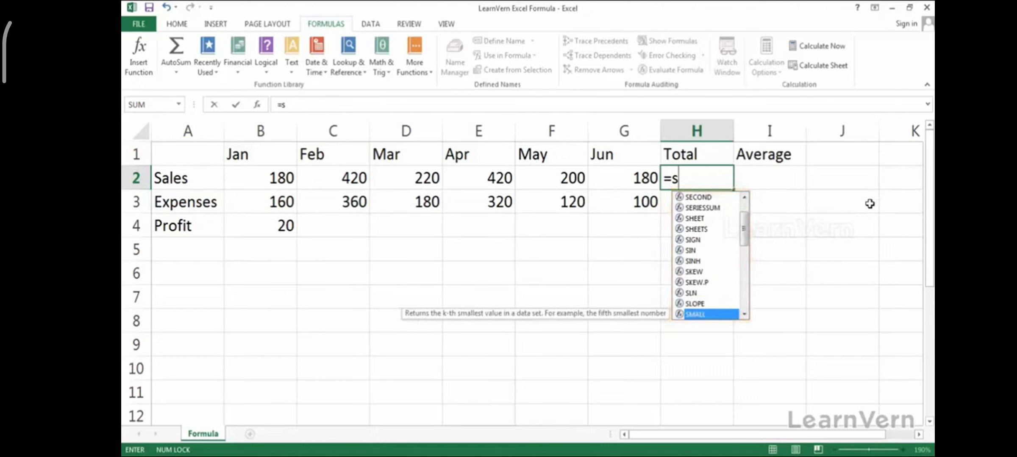
pyautogui.moveTo(744, 226); pyautogui.dragTo(739, 284)
pyautogui.click(720, 315)
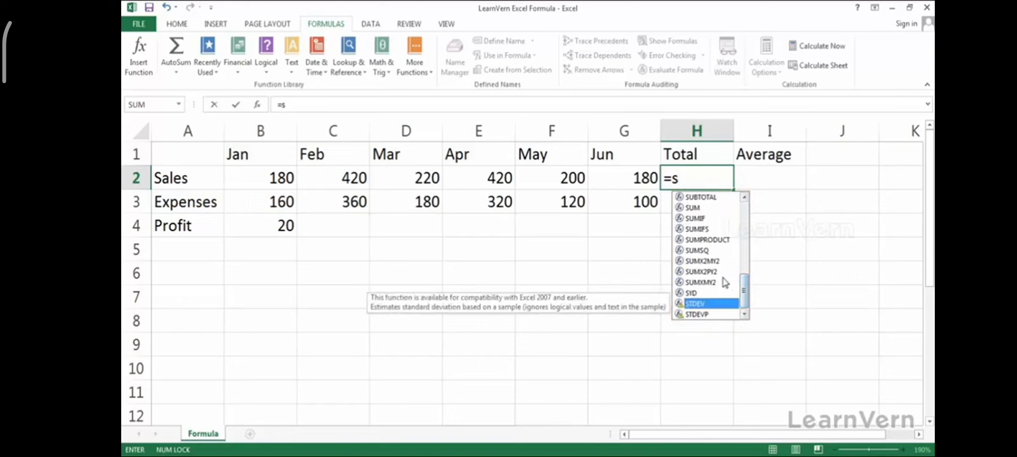
pyautogui.click(707, 240)
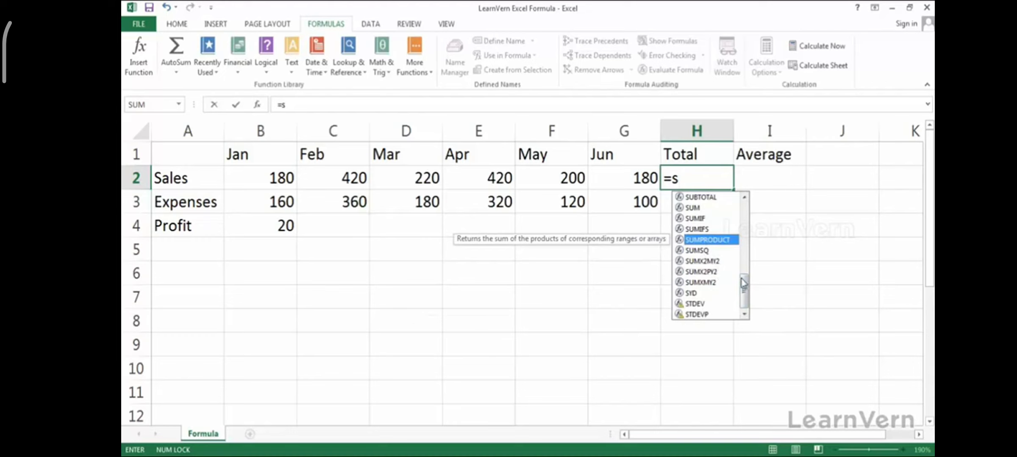
pyautogui.moveTo(744, 289); pyautogui.dragTo(742, 202)
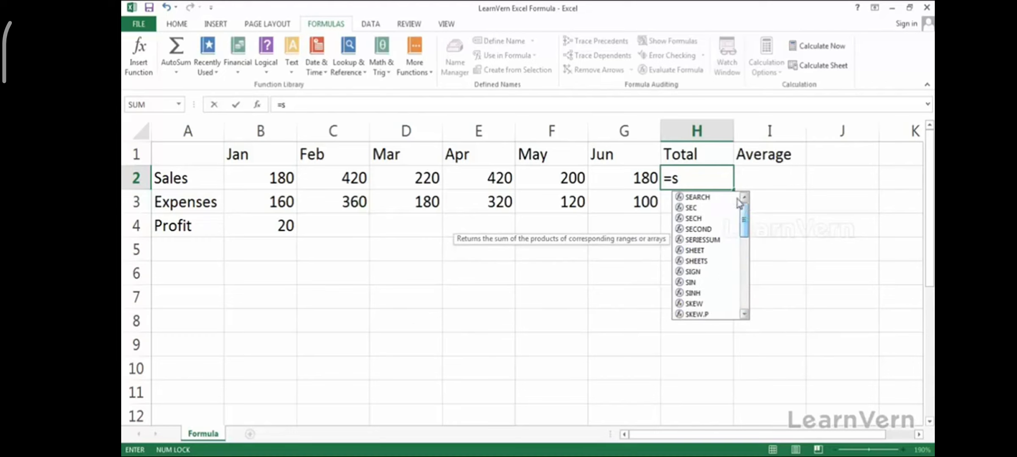
pyautogui.click(707, 182)
pyautogui.write('un')
pyautogui.press('BackSpace')
# - Complete =SUM(B2:G2) in H2 by selecting G2 back to B2, totalling 1620
pyautogui.write('m')
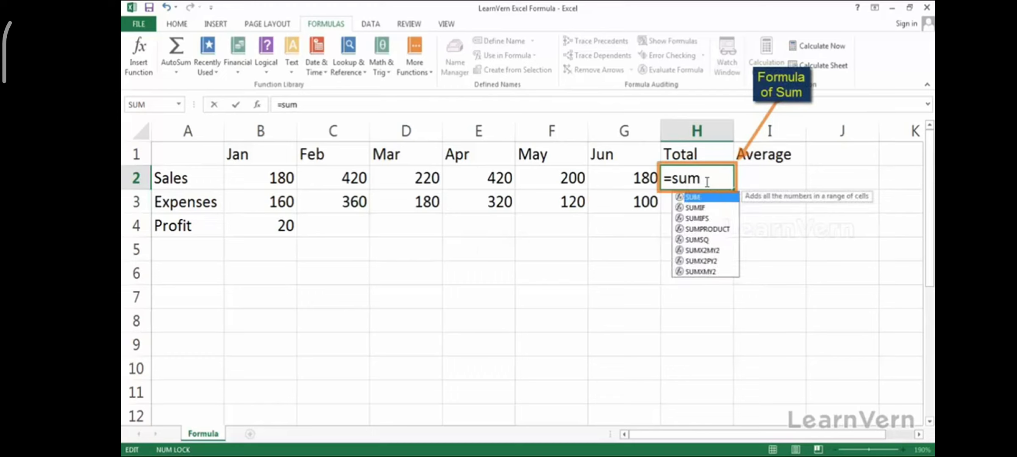
pyautogui.write('(')
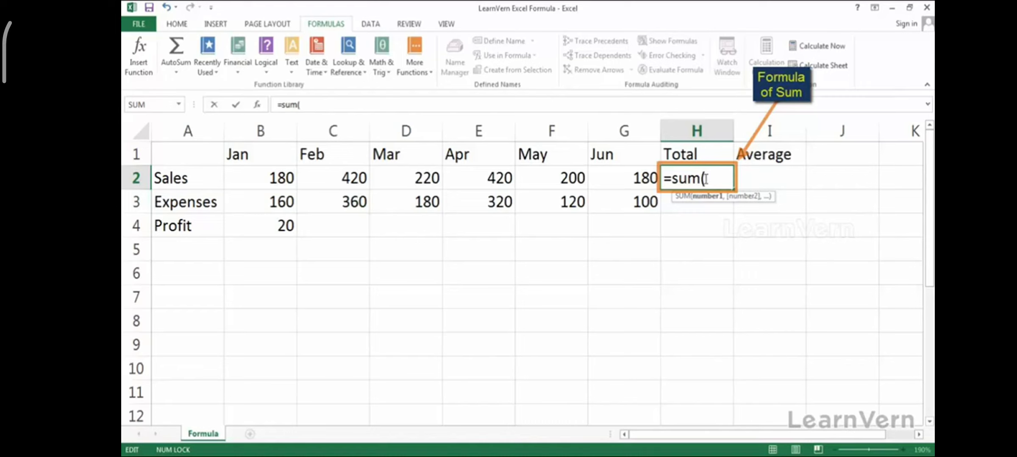
pyautogui.click(628, 181)
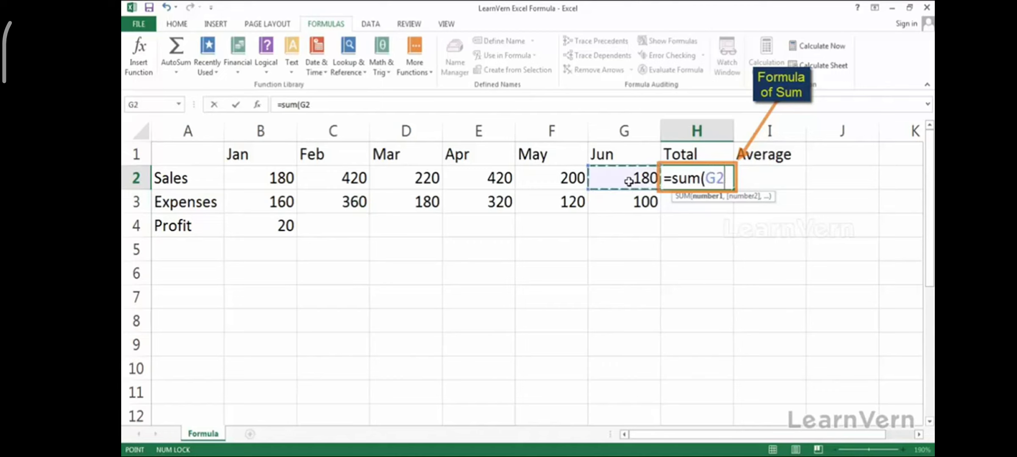
pyautogui.moveTo(628, 181); pyautogui.dragTo(283, 180)
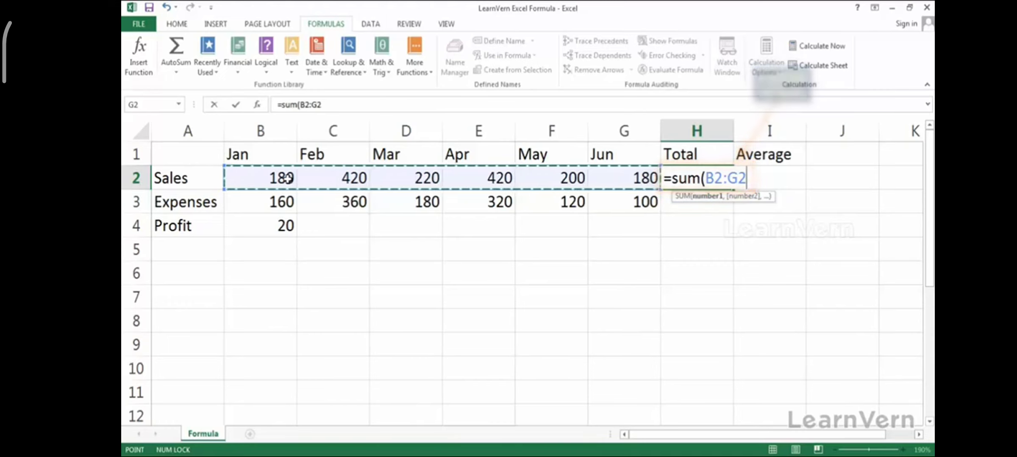
pyautogui.press('Return')
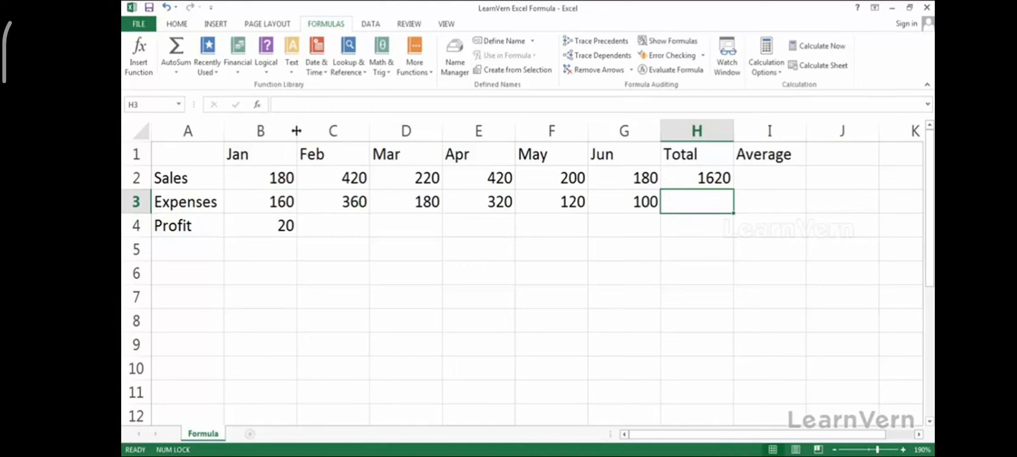
pyautogui.moveTo(284, 177); pyautogui.dragTo(615, 174)
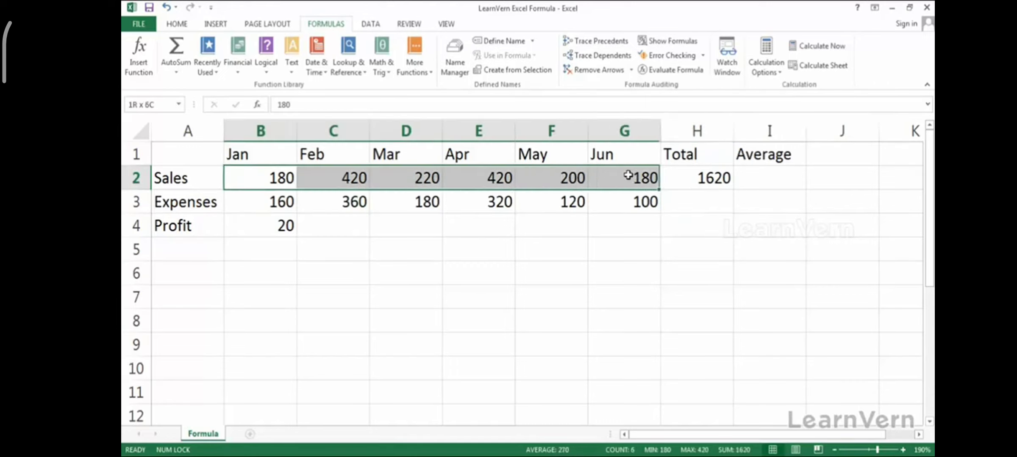
pyautogui.click(631, 175)
pyautogui.moveTo(286, 178); pyautogui.dragTo(637, 180)
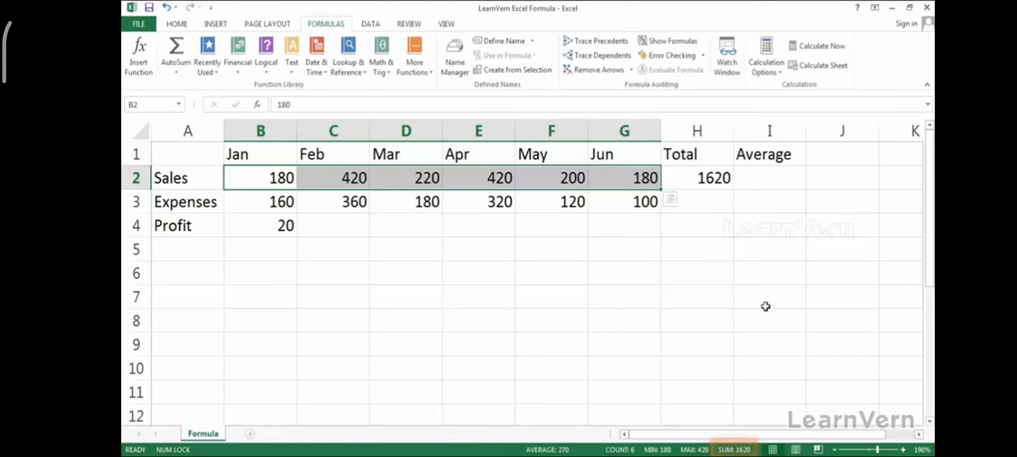
pyautogui.click(768, 180)
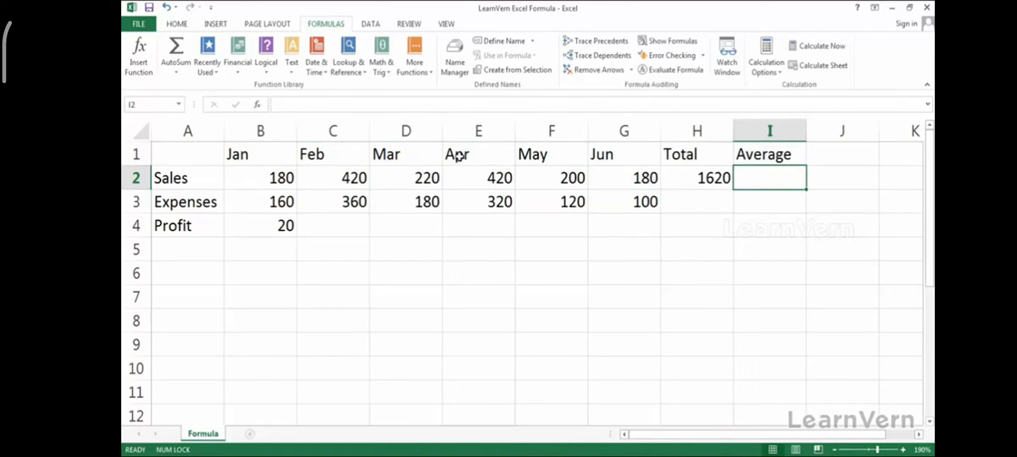
pyautogui.click(263, 178)
pyautogui.moveTo(400, 178); pyautogui.dragTo(635, 182)
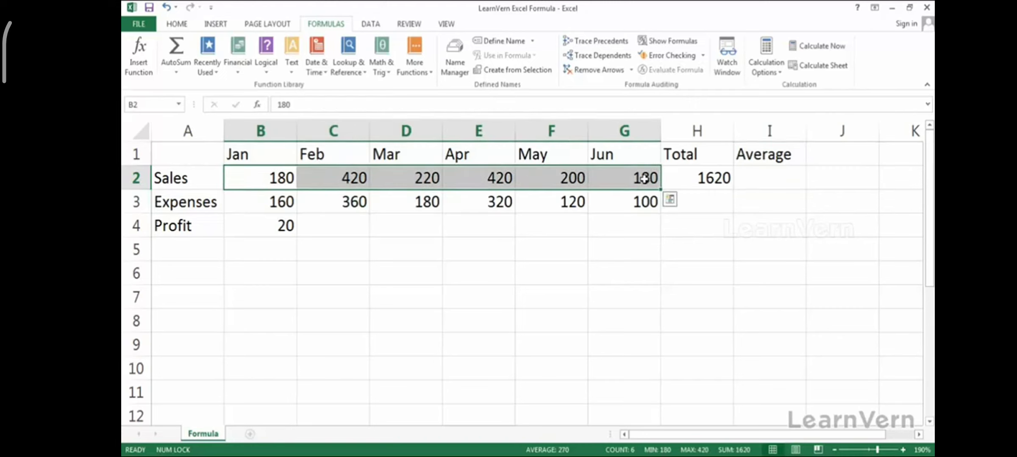
pyautogui.click(751, 178)
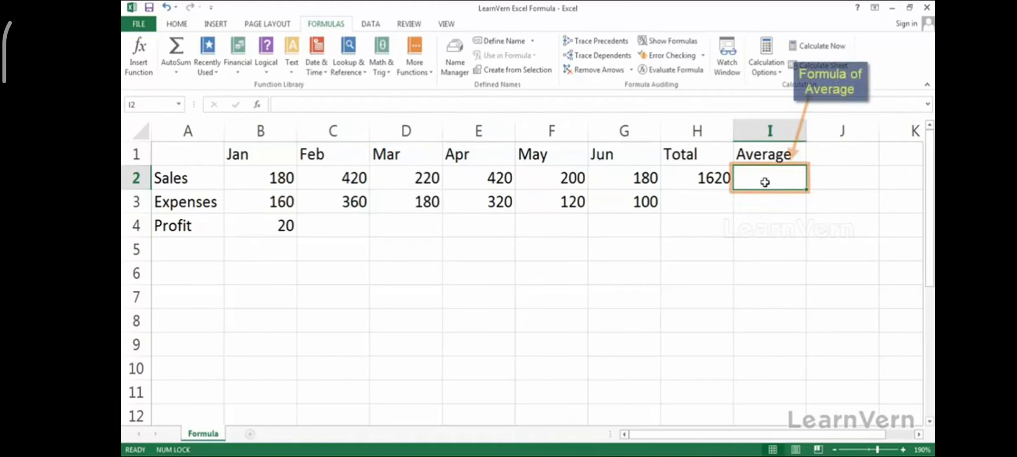
# - Enter =H2/6 in I2 to average the 1620 Sales total, giving 270
pyautogui.write('=')
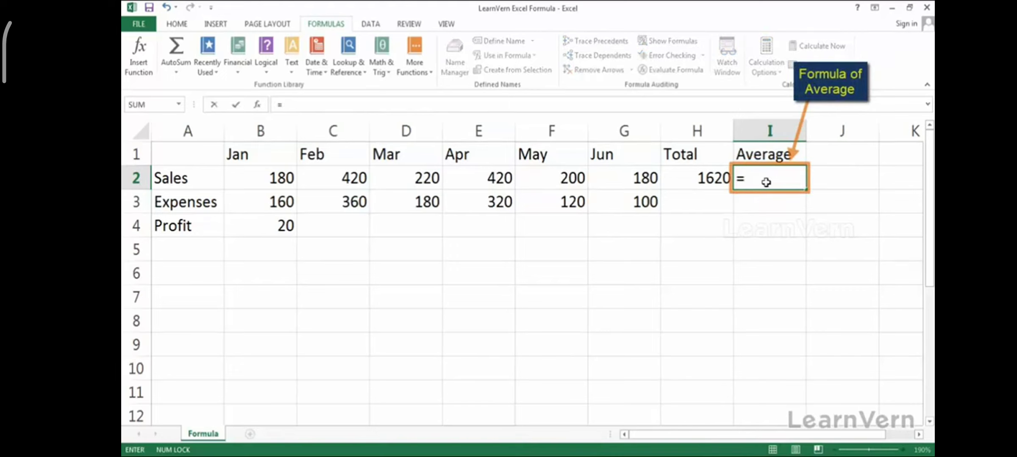
pyautogui.press('Left')
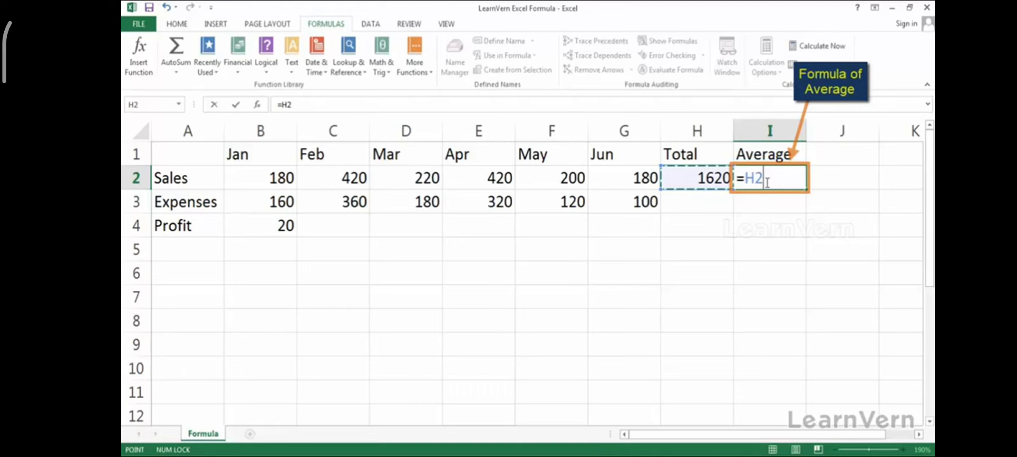
pyautogui.write('/')
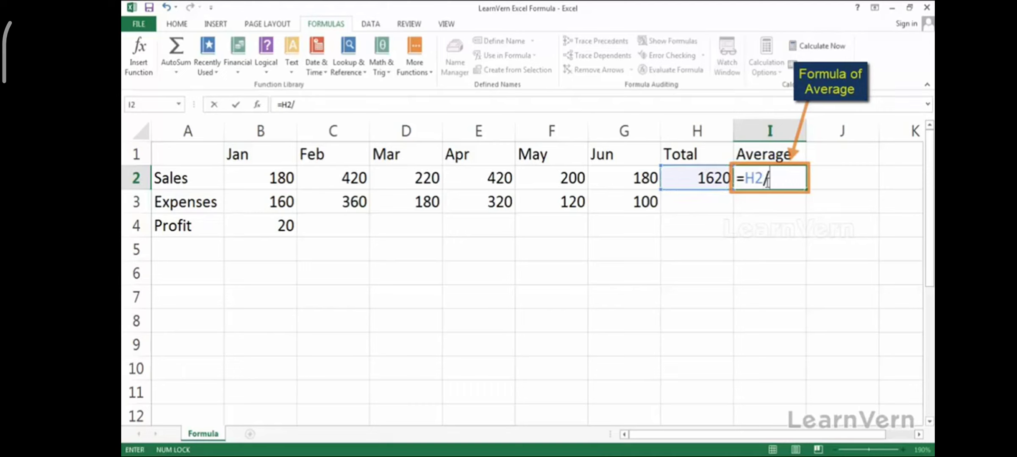
pyautogui.write('6')
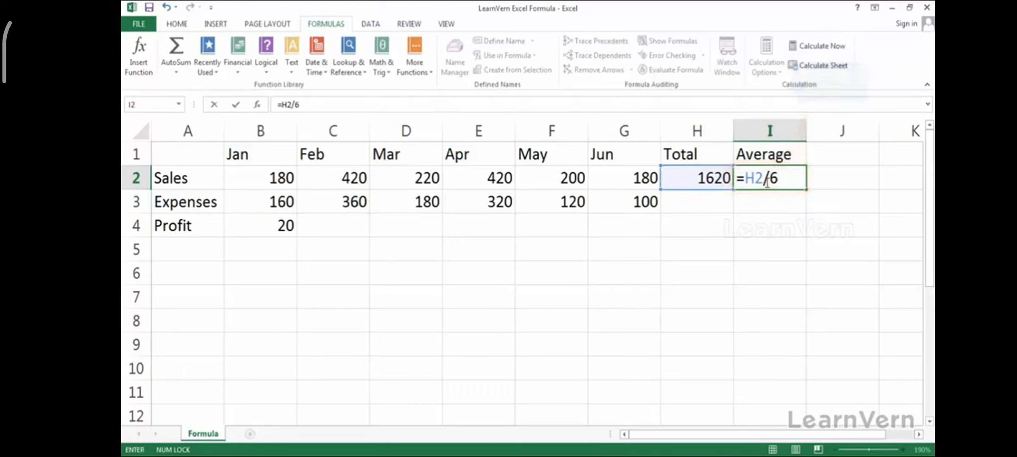
pyautogui.press('Return')
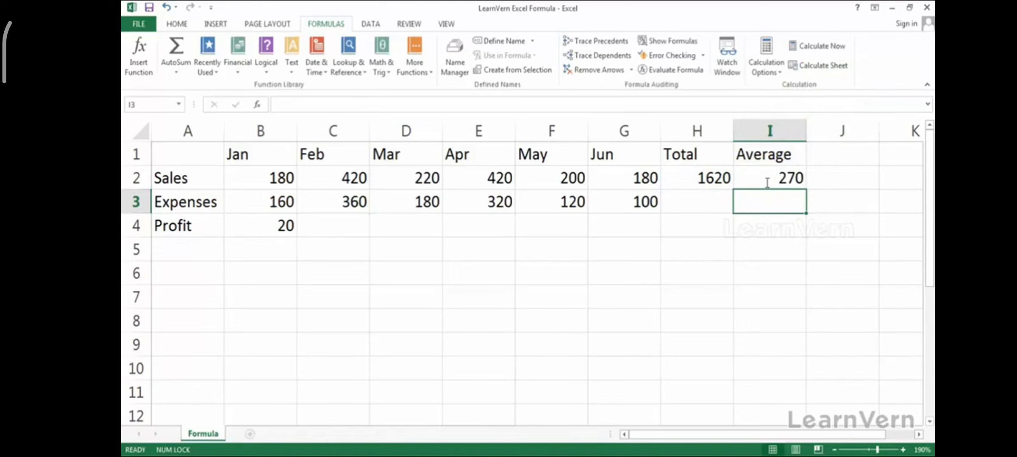